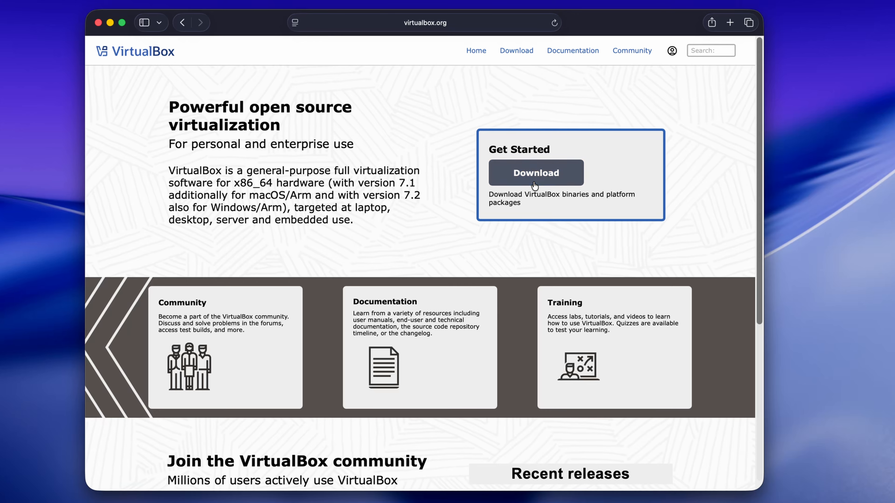
Step: Download the VirtualBox 7.2.12 platform package for macOS / Apple Silicon hosts and accept and download the VirtualBox Extension Pack
left_click(536, 181)
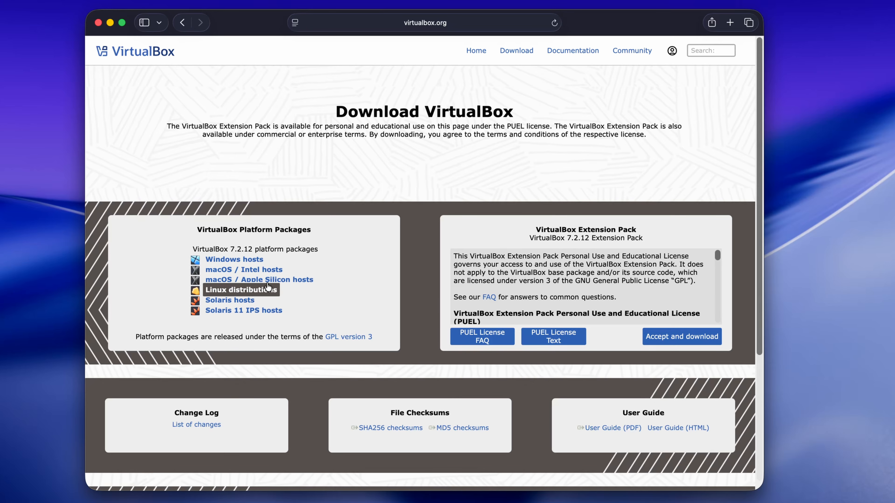
left_click(288, 281)
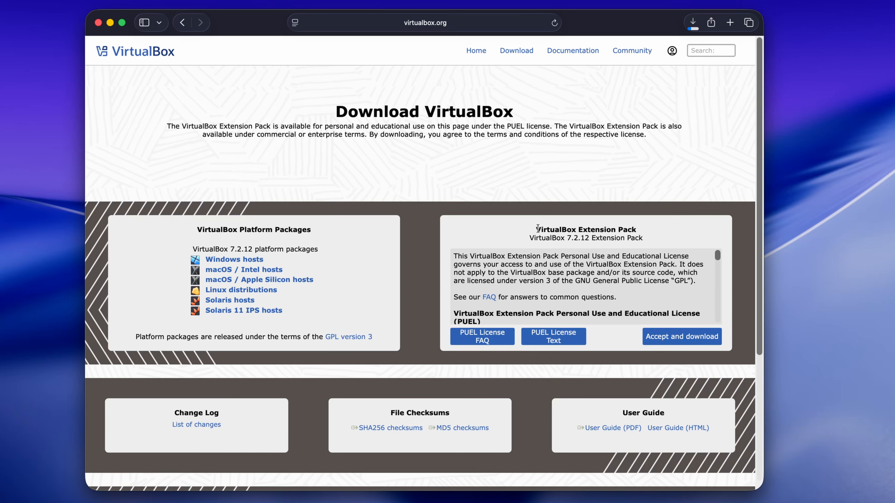
left_click_drag(536, 229, 640, 229)
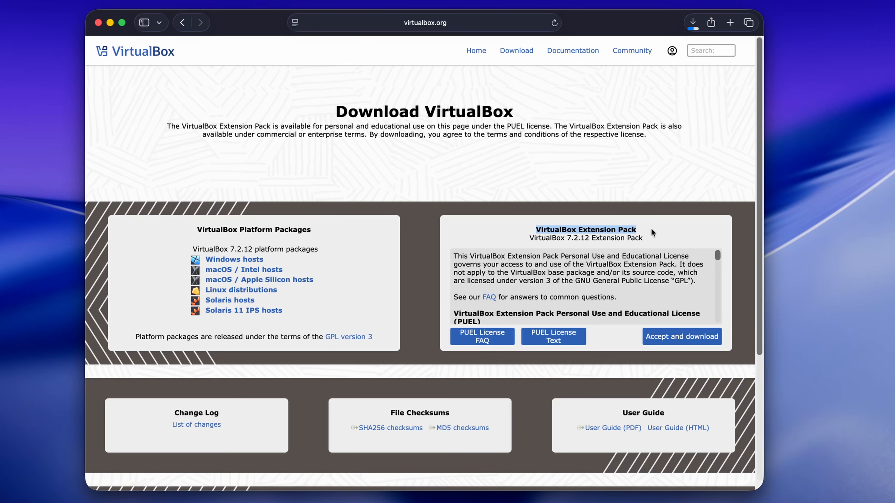
left_click(651, 229)
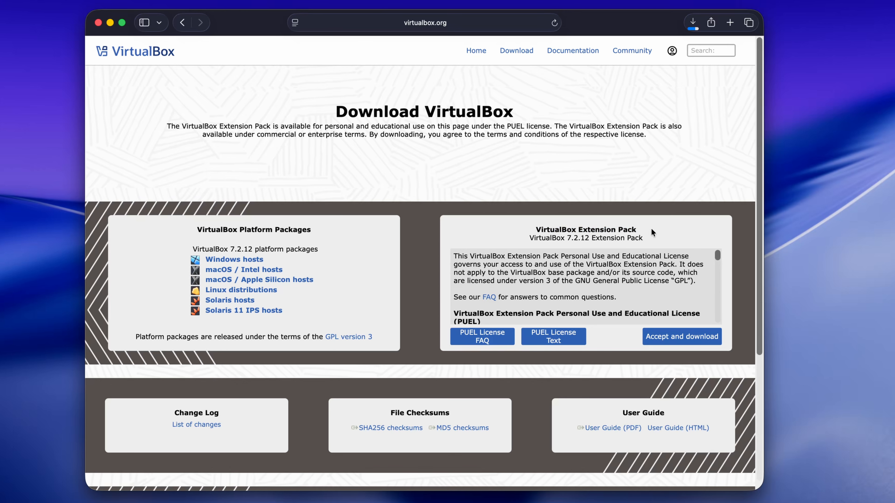
left_click(673, 338)
Step: Minimize the browser window and open the Downloads folder in Finder
left_click(110, 23)
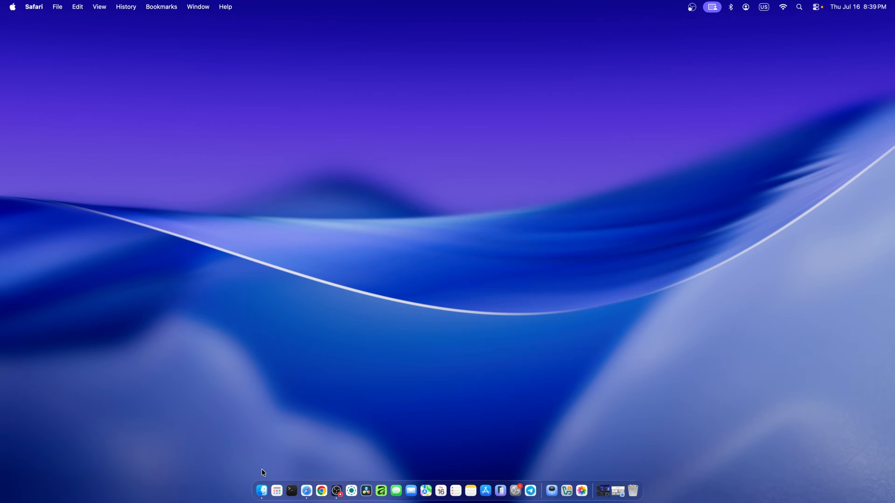
left_click(262, 488)
left_click(381, 219)
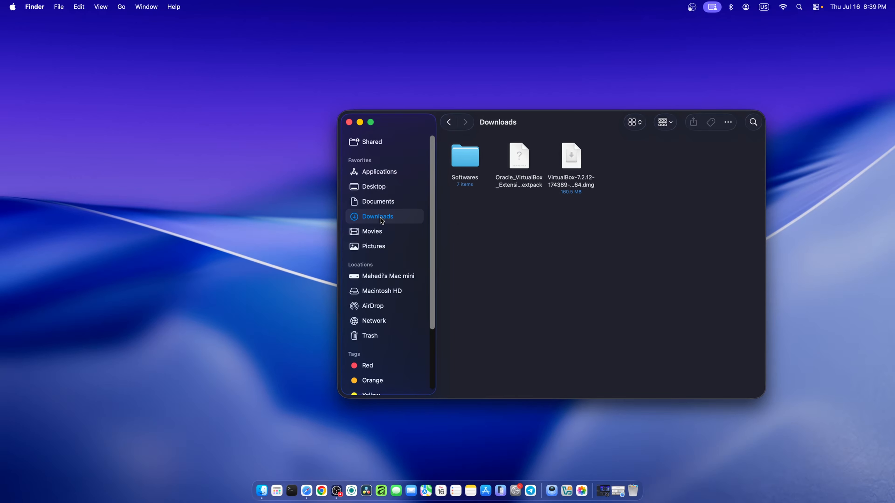
left_click_drag(555, 116, 471, 90)
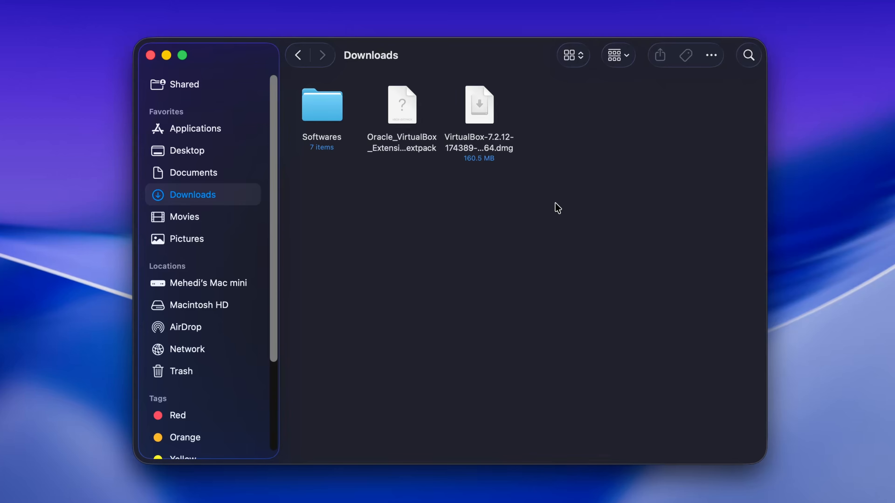
Step: Open the disk image VirtualBox-7.2.12-174389-macOSArm64.dmg and launch the VirtualBox.pkg installer
right_click(487, 108)
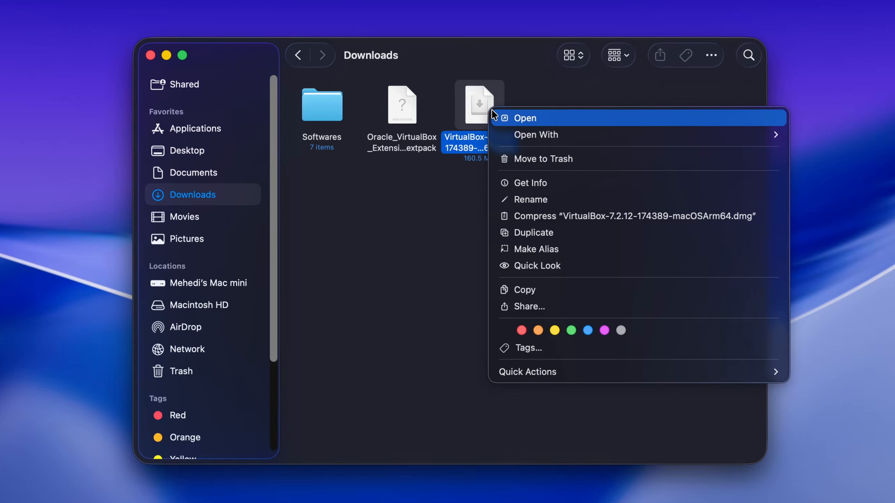
left_click(520, 120)
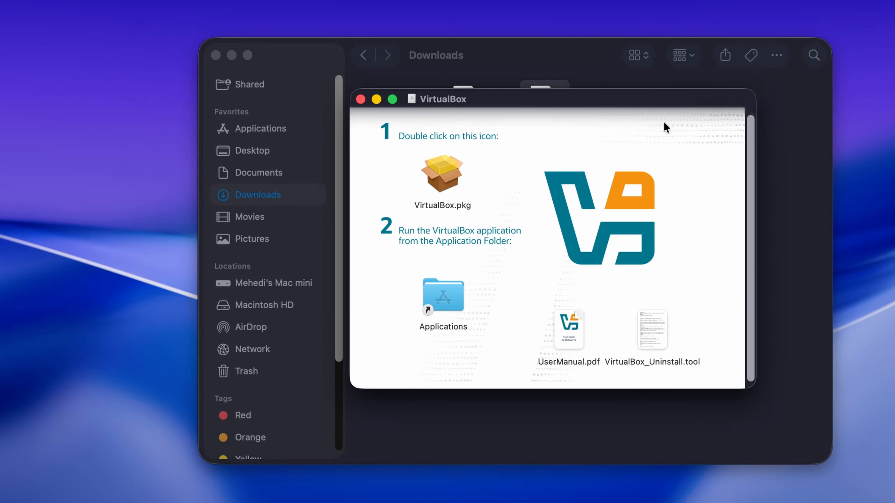
double_click(437, 180)
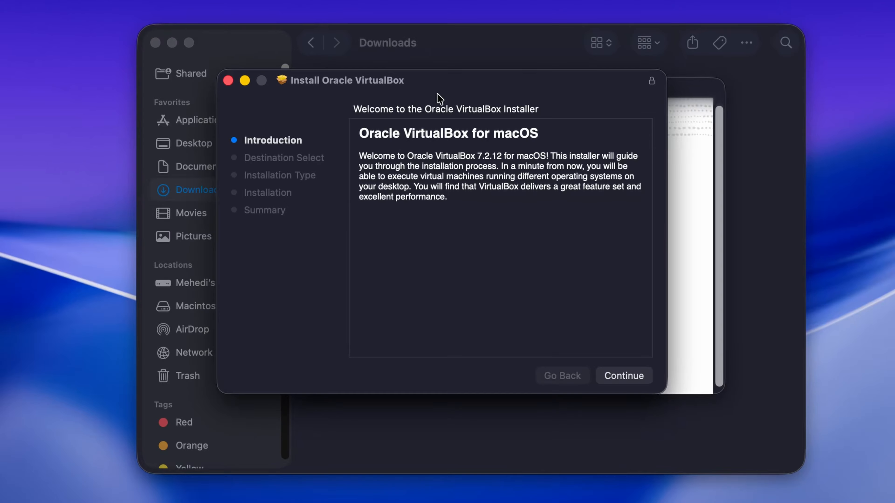
Step: Run the standard Oracle VirtualBox installation on Macintosh HD, authorize it with the account password, and move the installer to the Trash
left_click(619, 380)
left_click(620, 381)
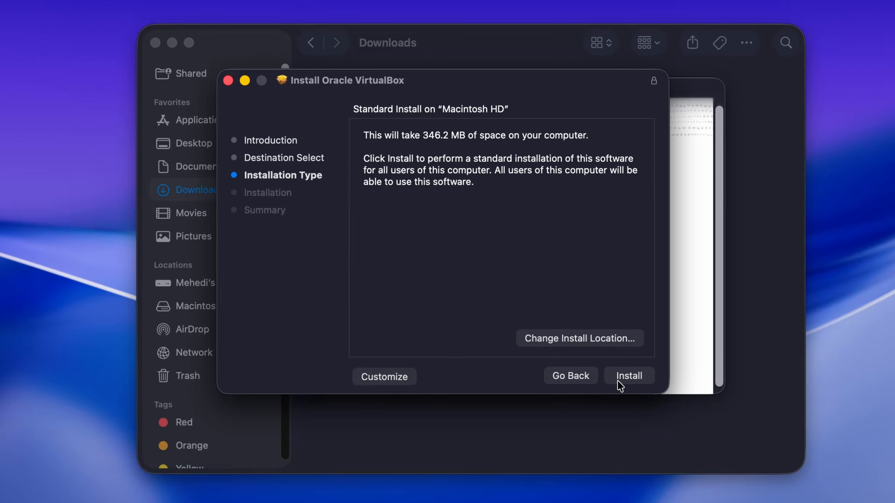
left_click(620, 380)
type("********")
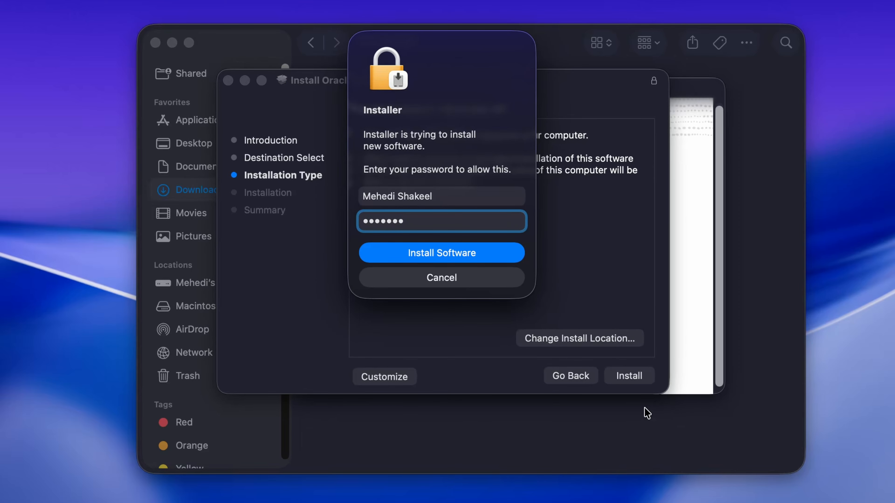
left_click(452, 252)
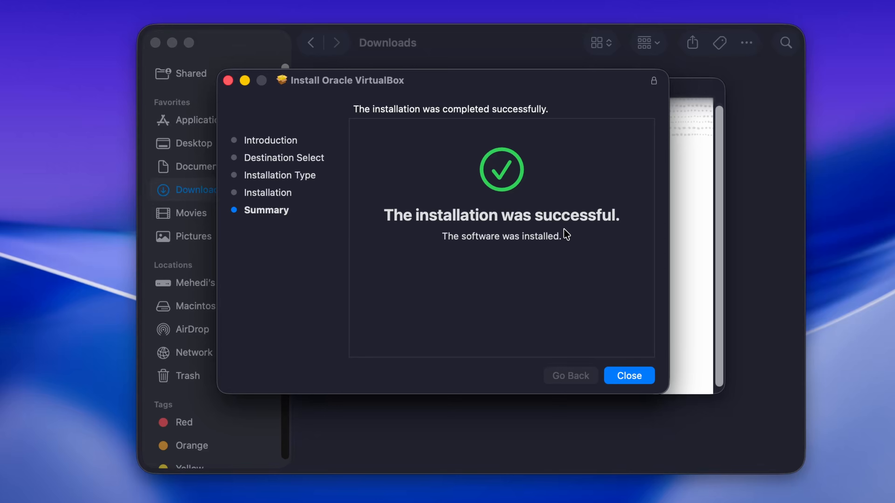
left_click(644, 383)
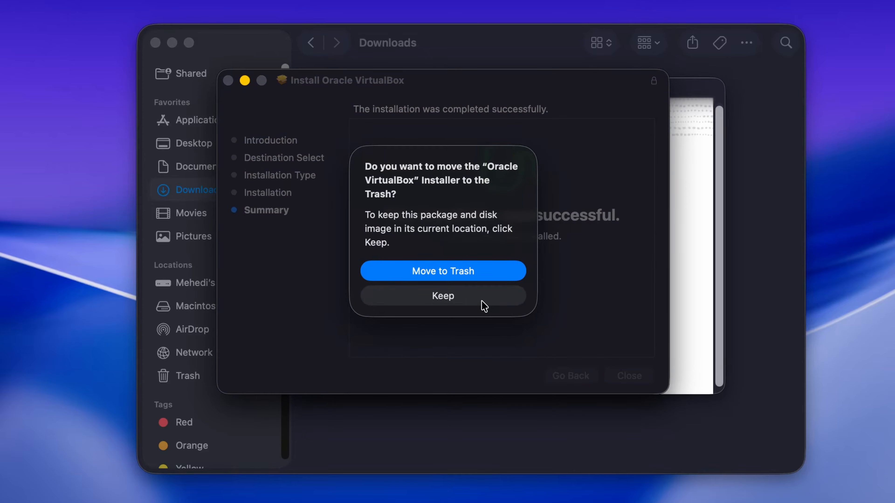
left_click(458, 278)
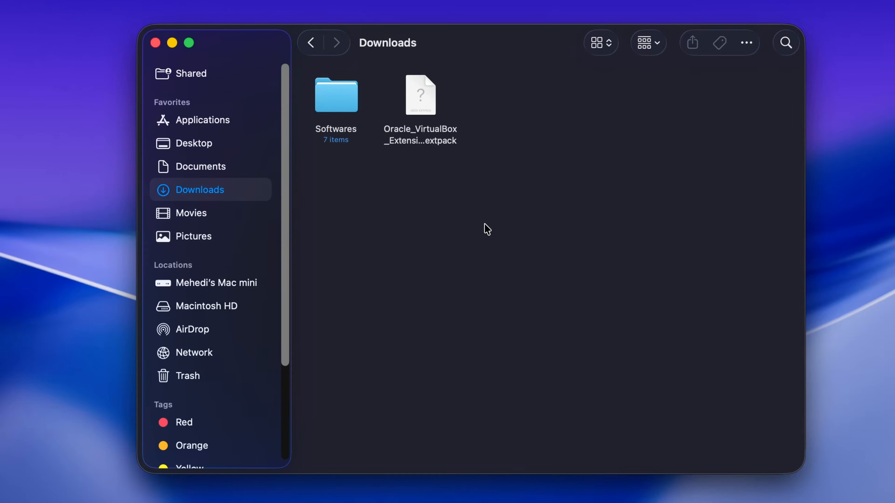
Step: Open the downloaded Oracle VirtualBox Extension Pack 7.2.12 and install it, accepting its license and authorizing with the account password
right_click(417, 104)
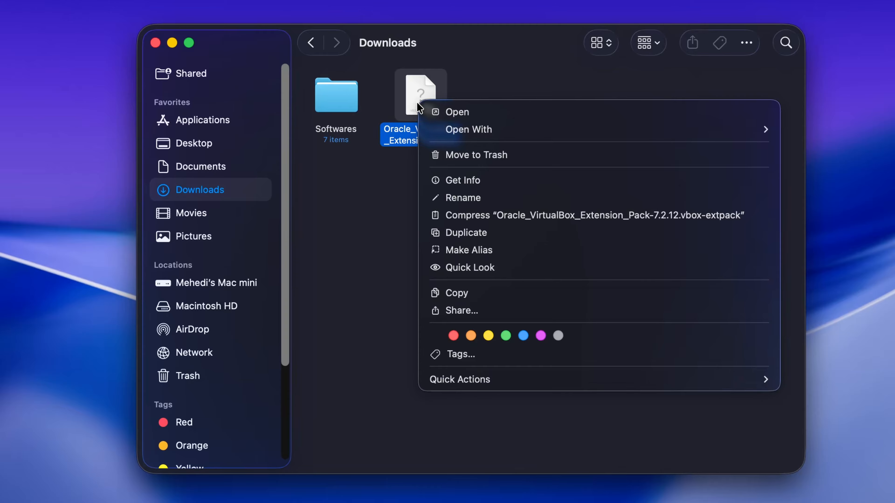
left_click(464, 113)
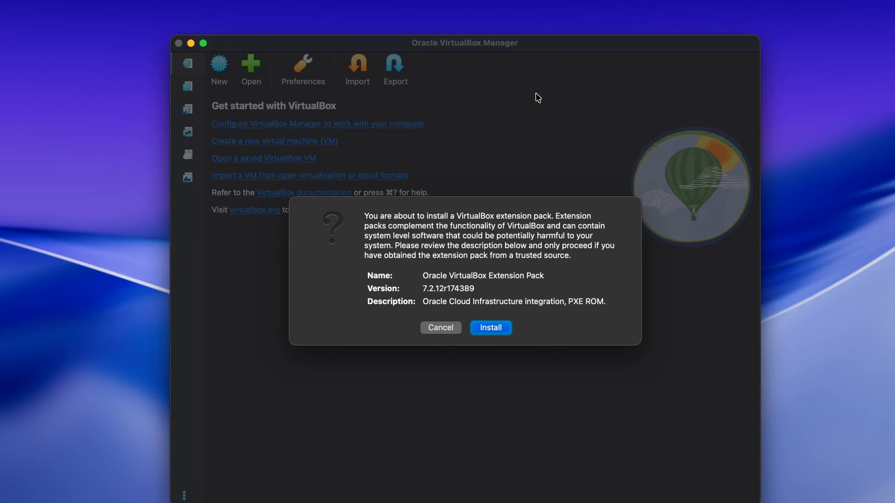
left_click(495, 329)
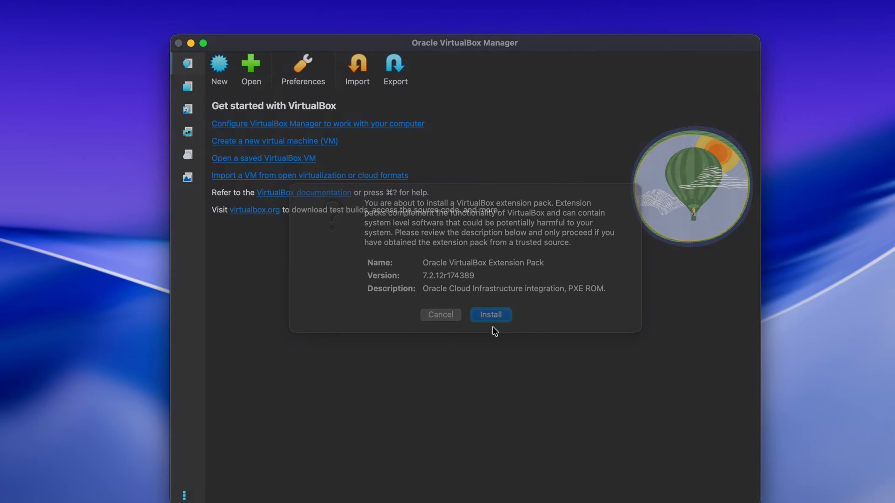
left_click_drag(625, 162, 625, 363)
left_click(610, 390)
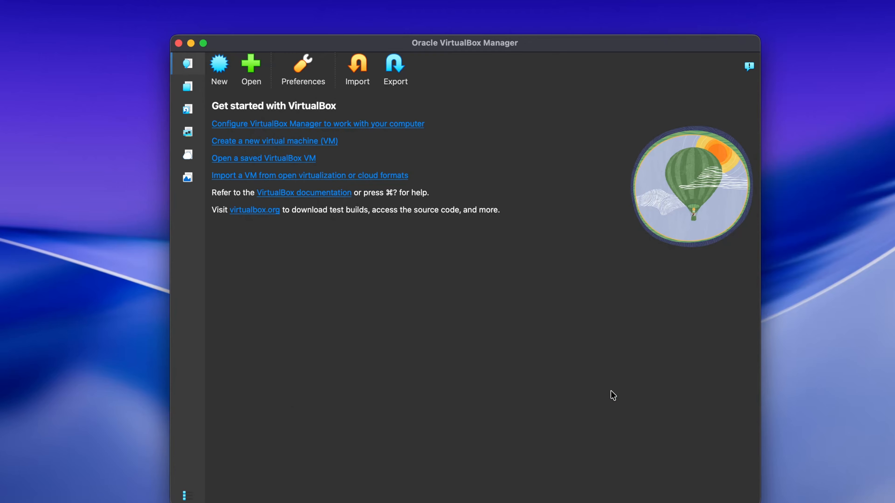
type("•••••••")
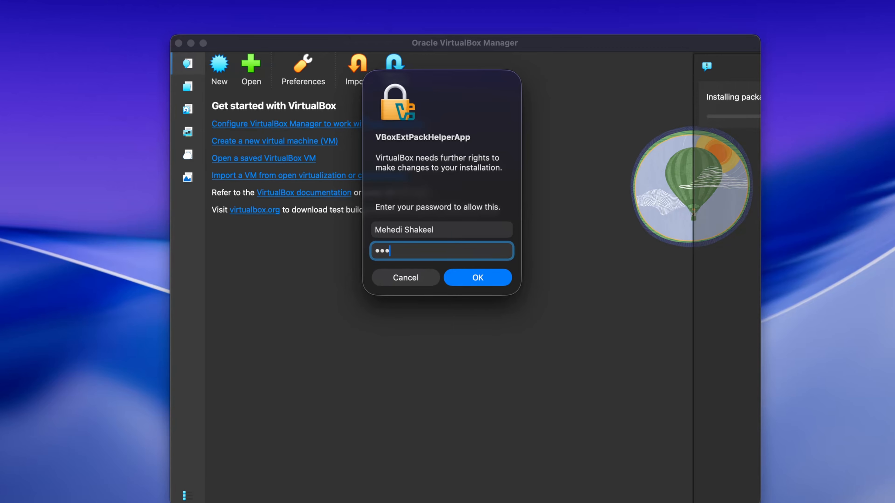
left_click(498, 282)
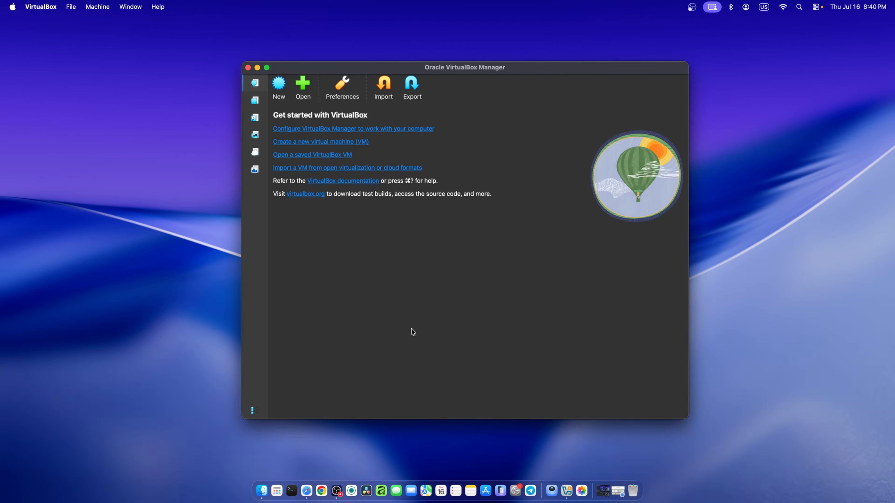
Step: Switch to Safari and go to kali.org
left_click(311, 484)
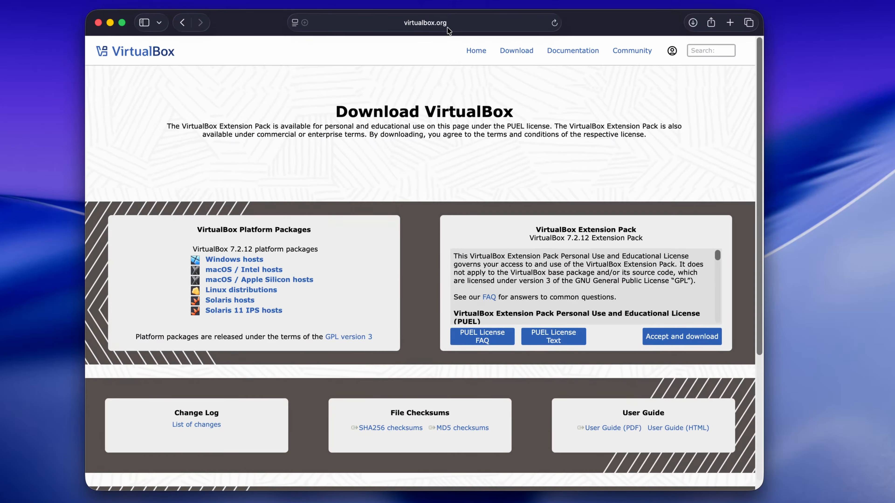
key("super+l")
type("kali.org")
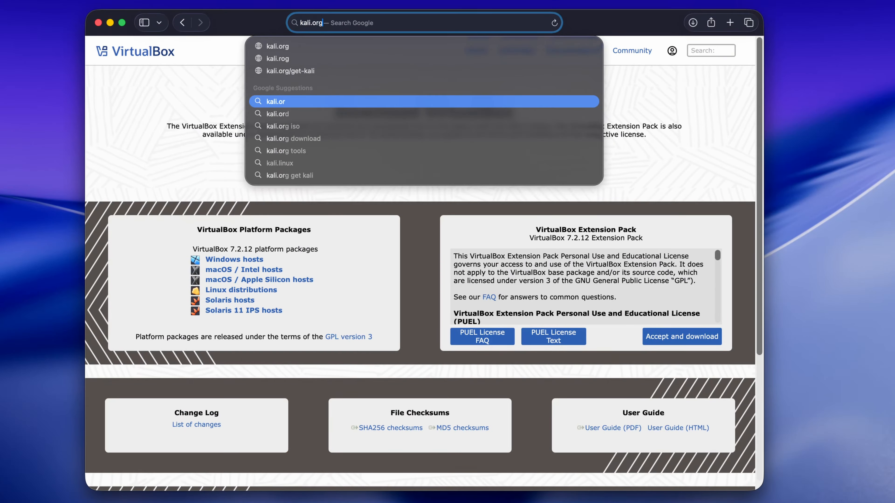
key("Return")
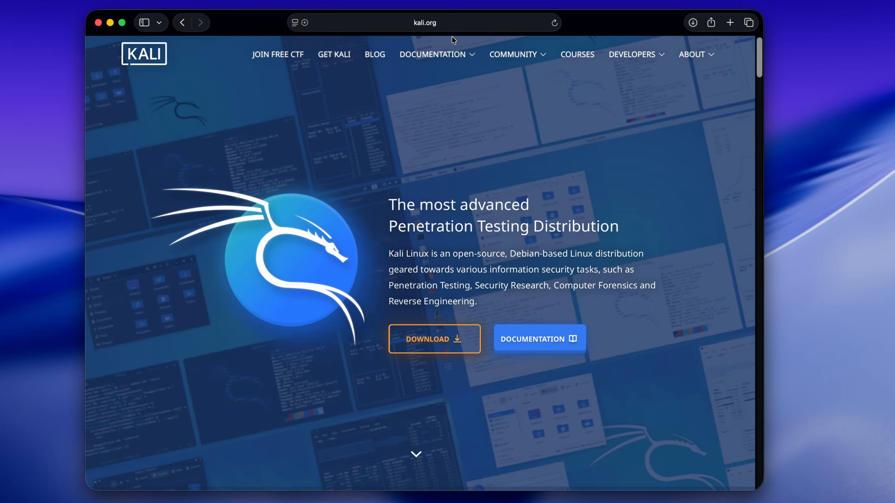
Step: Download the recommended Kali Linux 2026.2 Installer image for Apple Silicon (ARM64) and check the download list
left_click(454, 339)
left_click(335, 234)
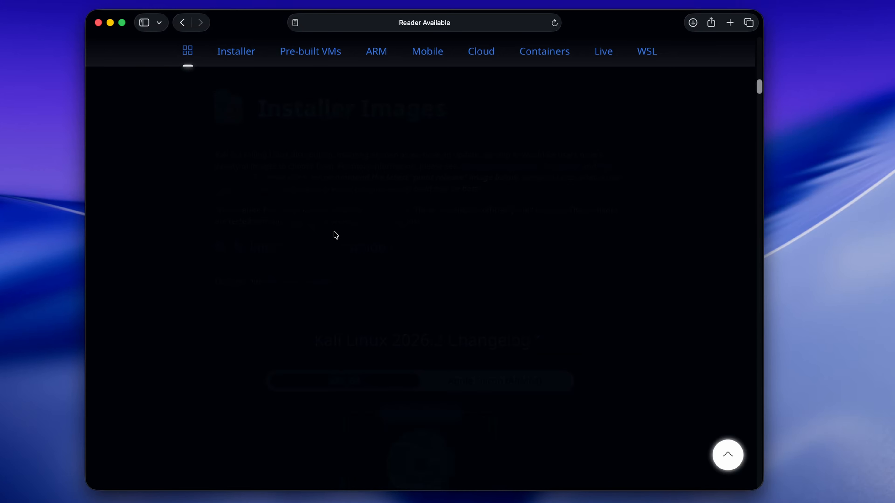
left_click_drag(759, 90, 753, 98)
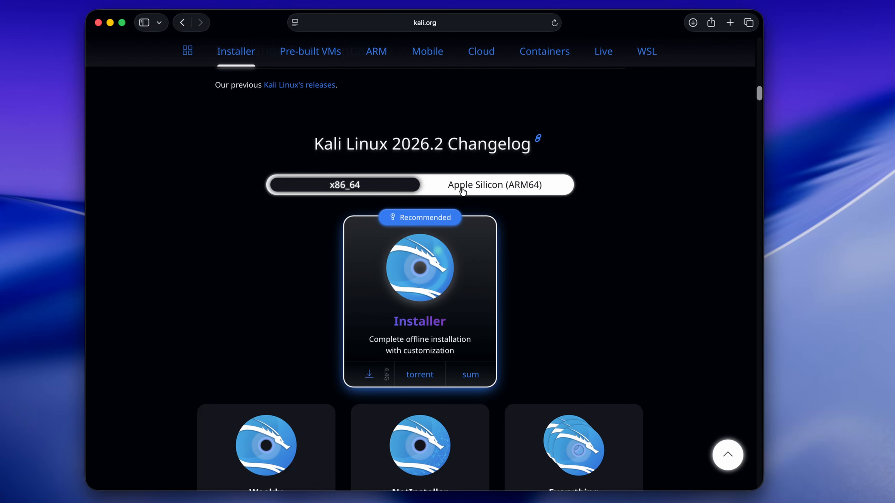
left_click(513, 192)
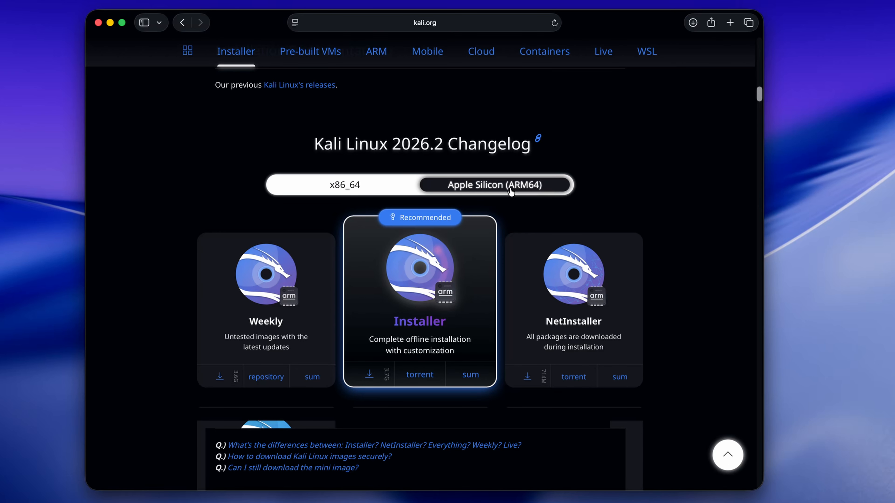
left_click(354, 183)
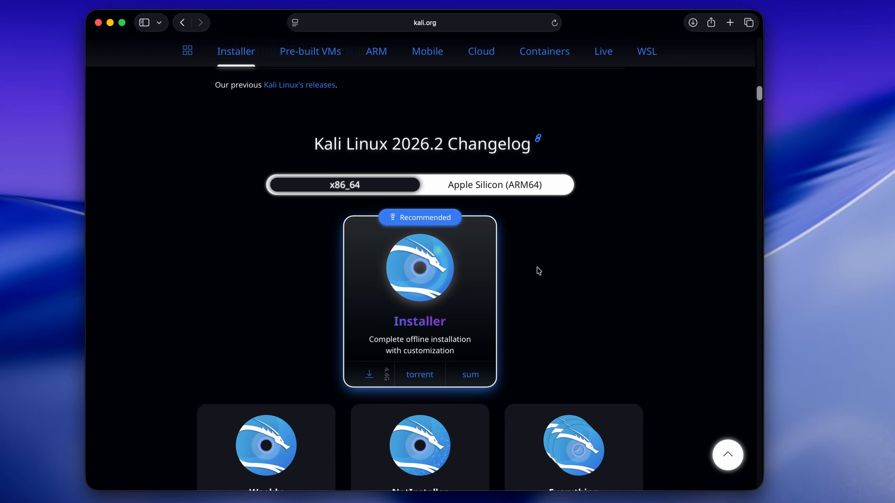
left_click(497, 191)
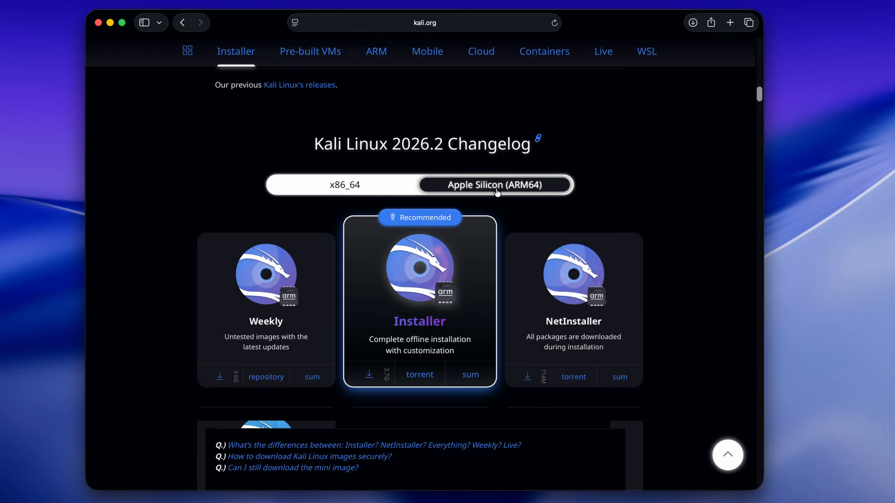
left_click(369, 373)
left_click(693, 28)
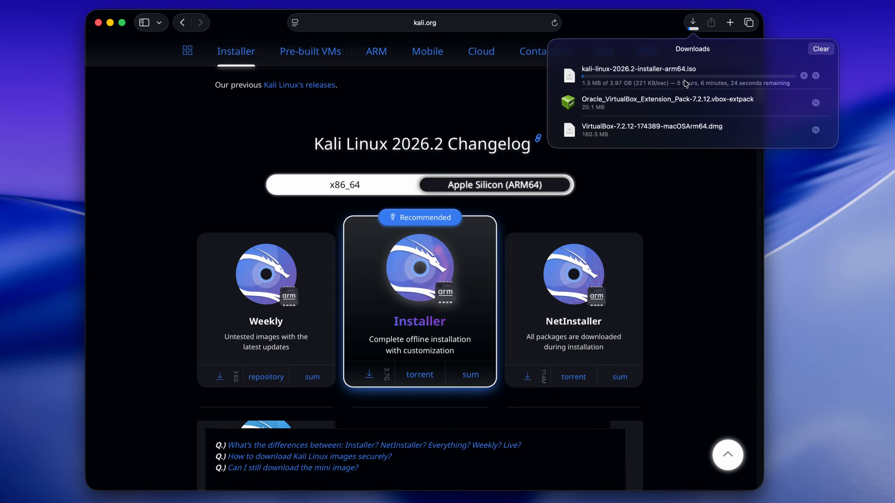
left_click(681, 190)
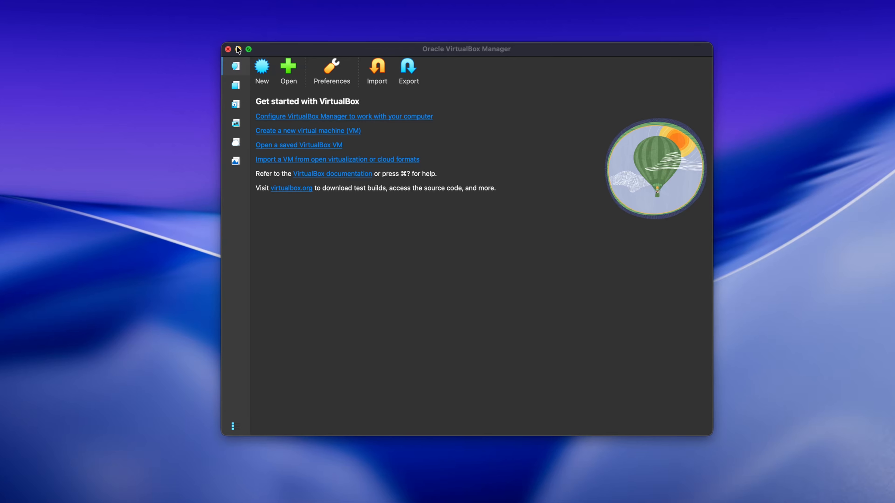
Step: Start a new virtual machine in VirtualBox Manager and name it Kali-Linux
left_click(262, 67)
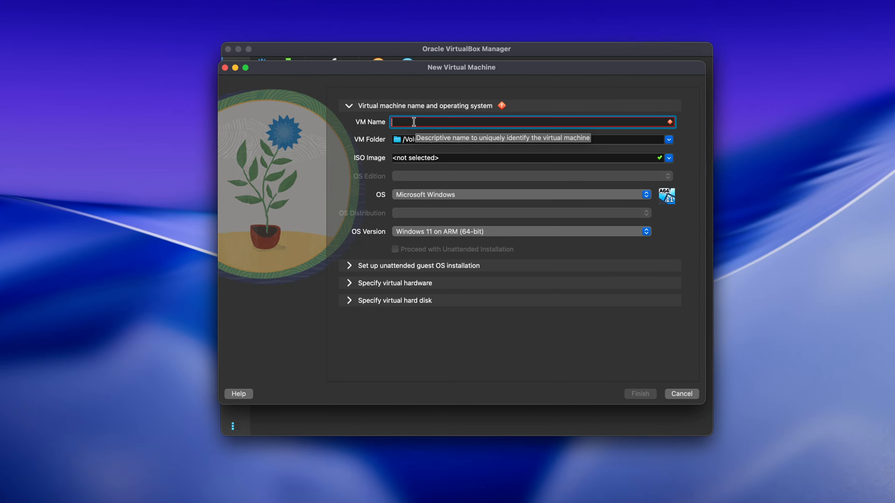
type("Kali-Linux")
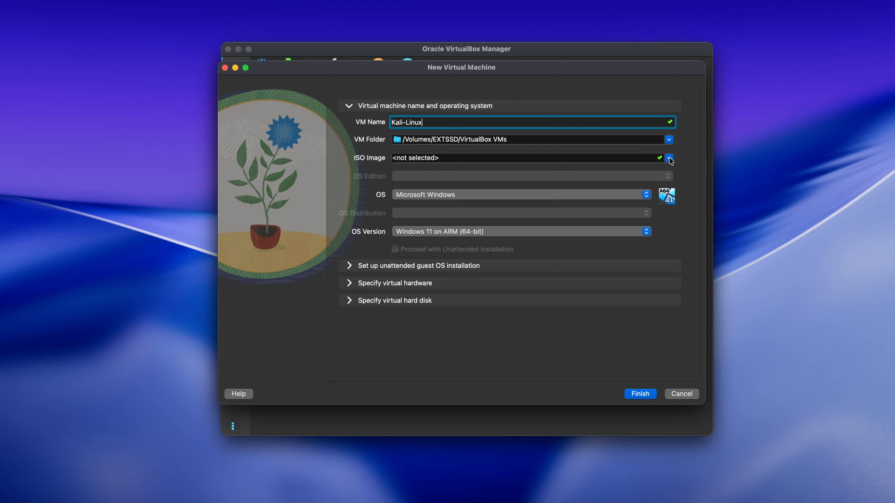
Step: Attach kali-linux-2026.2-installer-arm64.iso from the Downloads folder as the ISO image and set the OS distribution to Debian
left_click(475, 157)
left_click(420, 178)
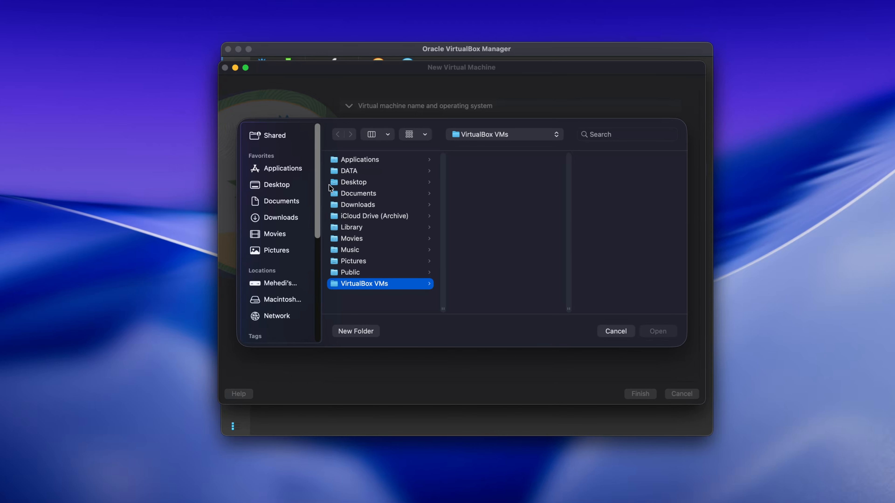
left_click(291, 218)
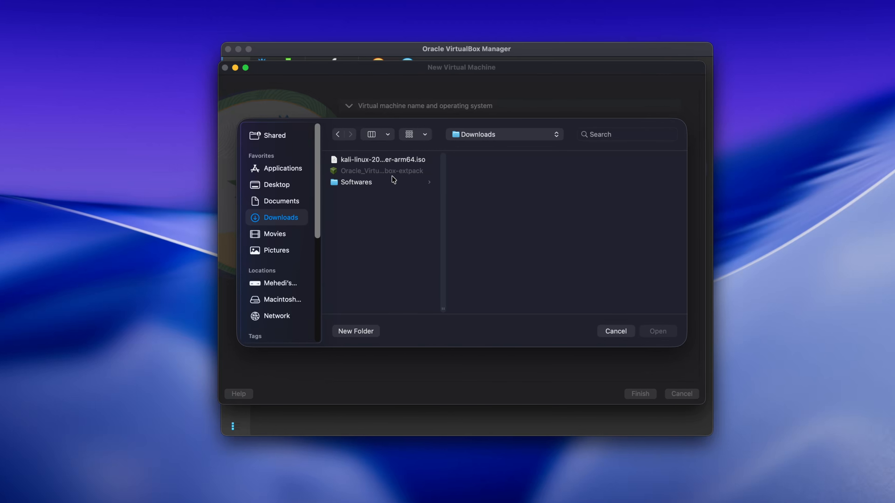
left_click(398, 164)
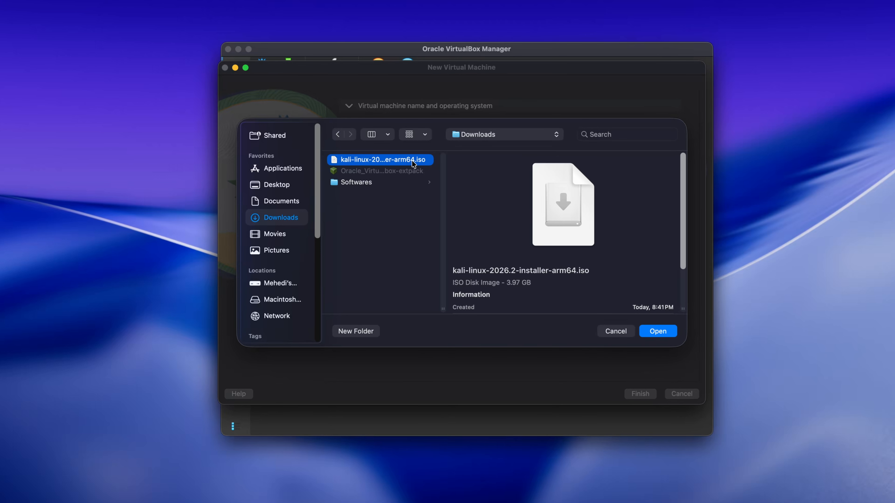
left_click(658, 332)
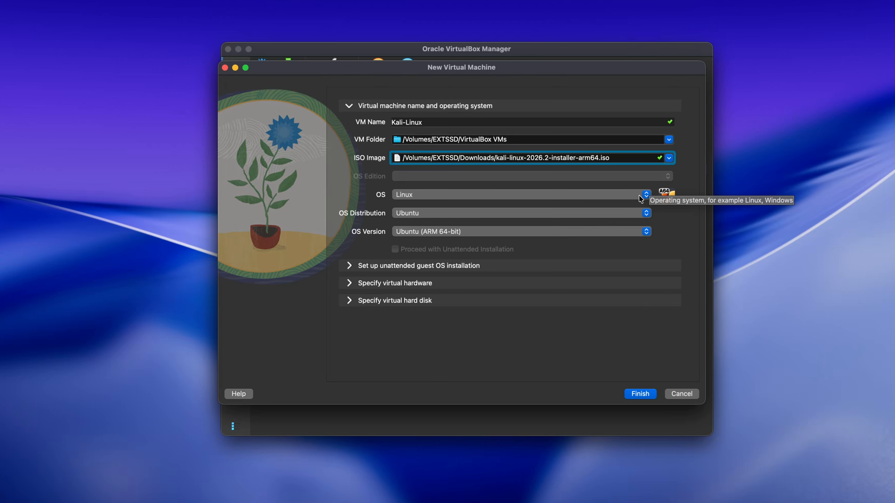
left_click(639, 212)
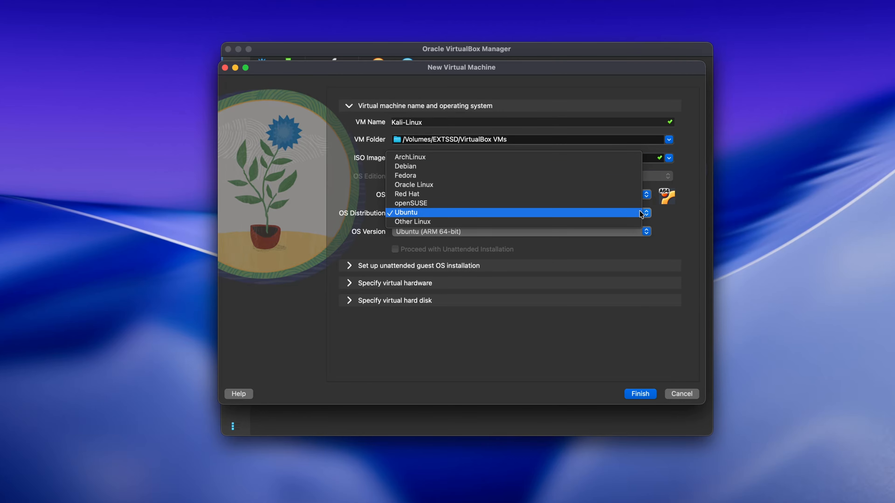
left_click(455, 164)
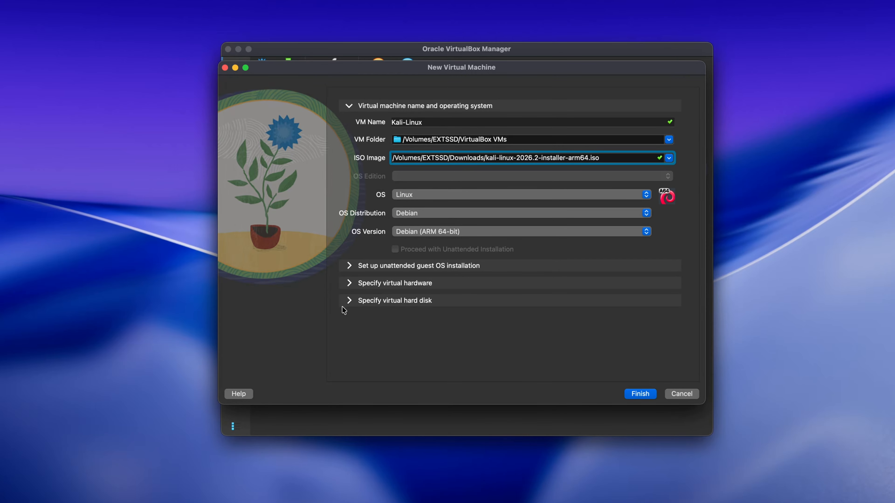
Step: Set the virtual machine's base memory to 4096 MB and its number of CPUs to 2
left_click(350, 286)
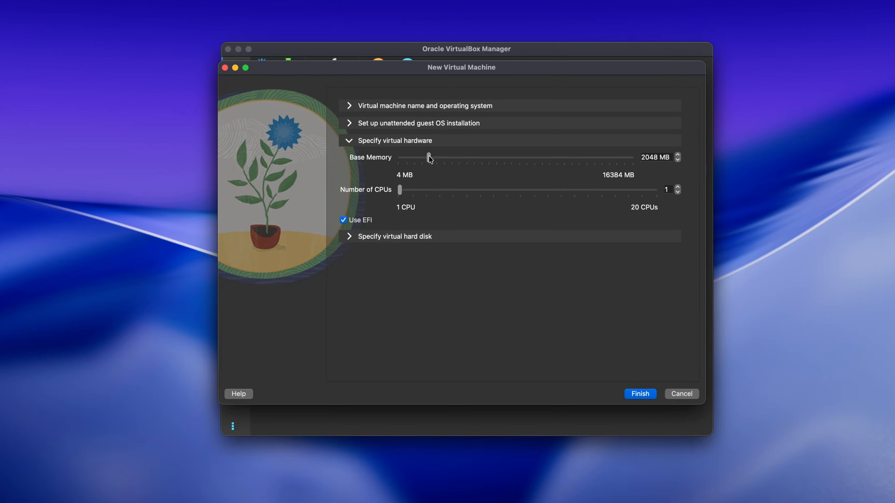
left_click_drag(429, 157, 457, 157)
left_click_drag(400, 191, 418, 193)
Step: Set the new virtual hard disk's size to 80 GB and finish creating the virtual machine
left_click(349, 237)
left_click(541, 225)
left_click_drag(542, 225, 562, 224)
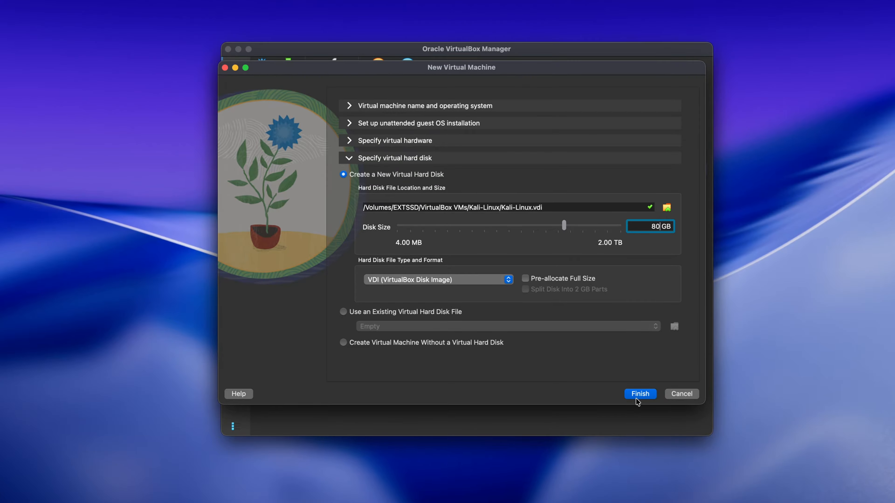
left_click(637, 398)
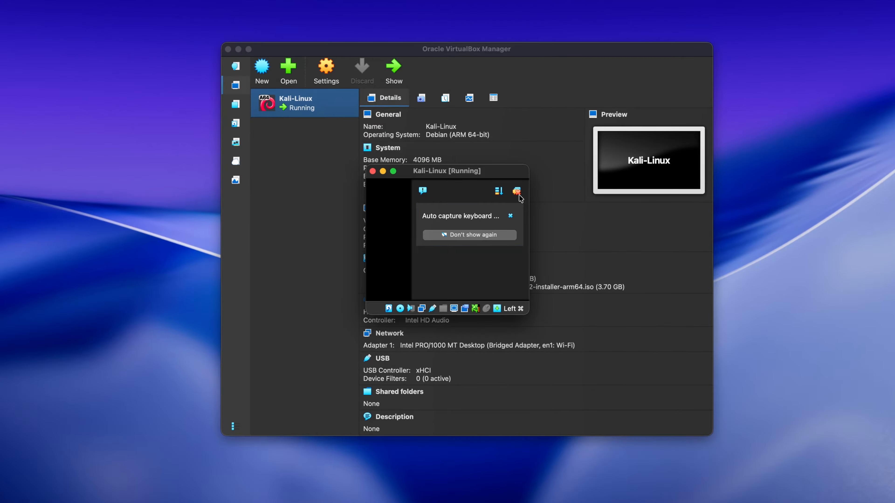
Step: Clear the virtual machine's notifications and the Downloads Finder window, and boot the Kali installer with Graphical install
left_click(517, 193)
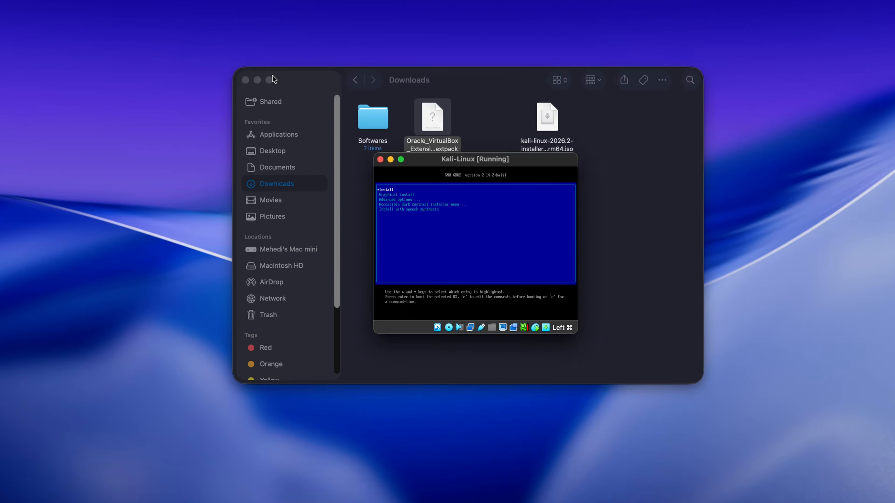
left_click(246, 80)
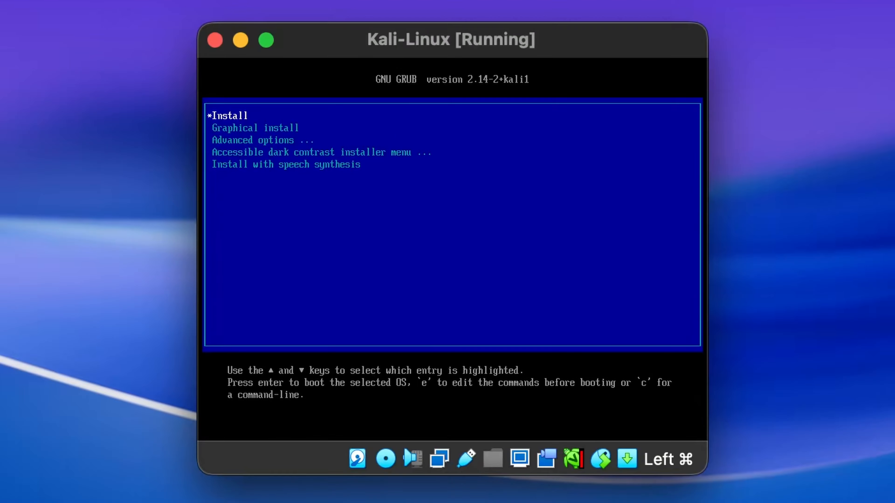
key("Down")
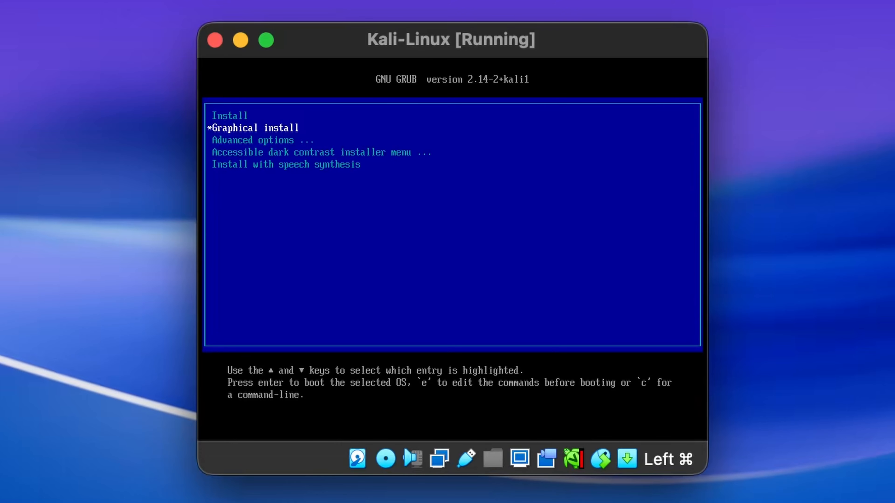
key("Return")
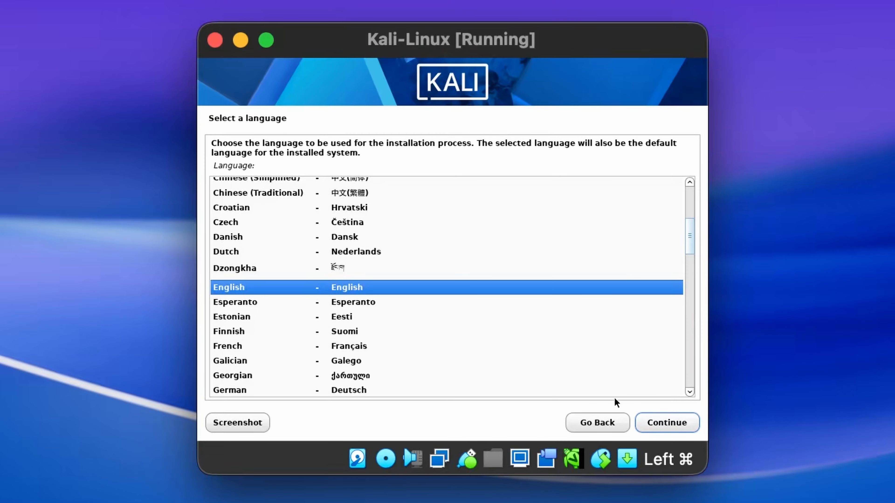
Step: Keep English, the default location and the American English keymap, and accept the hostname kali with a blank domain name
left_click(668, 422)
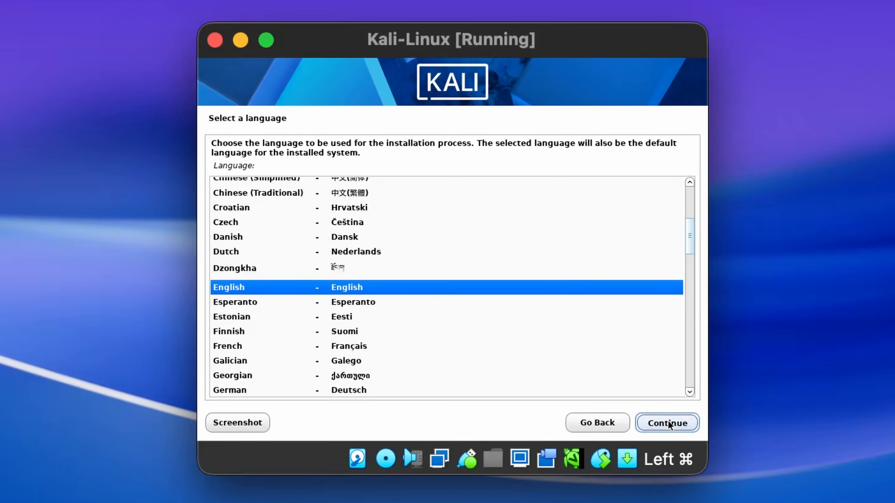
left_click(667, 422)
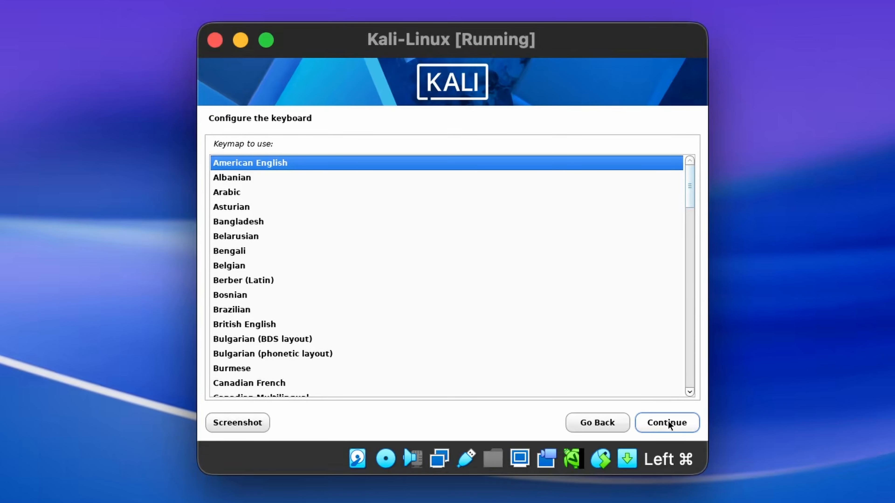
left_click(668, 422)
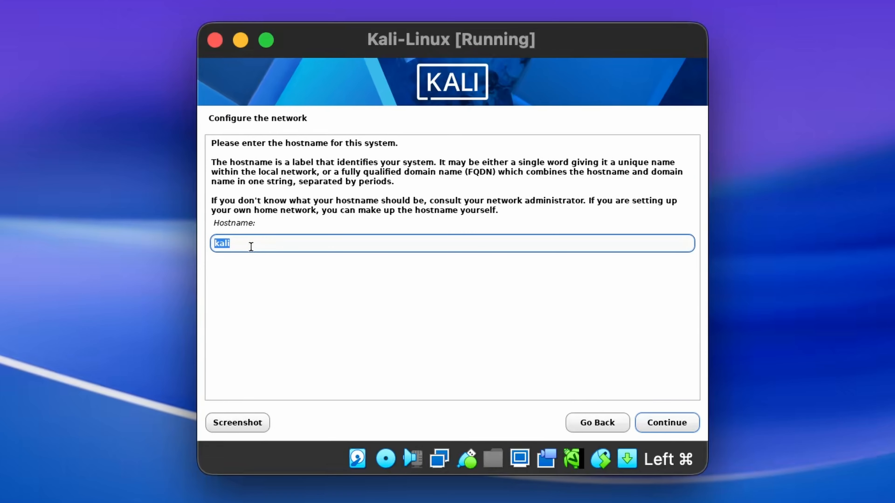
left_click(652, 423)
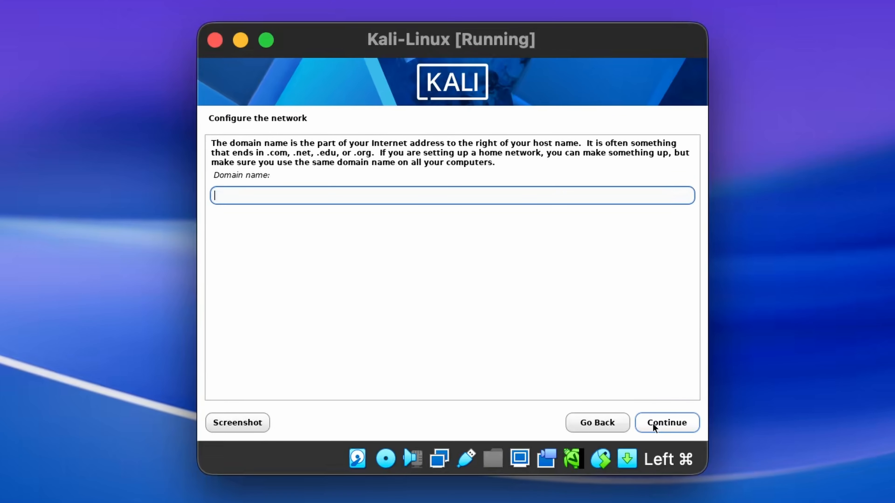
left_click(669, 423)
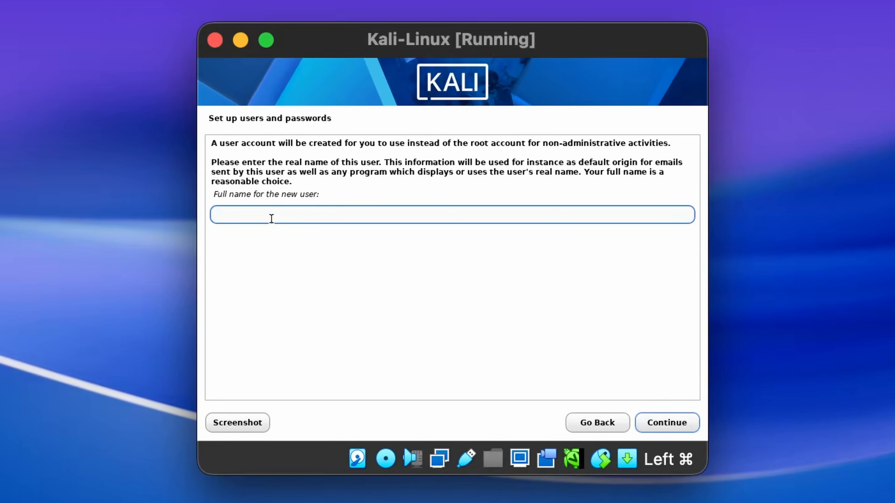
Step: Create the user account by entering the full name, accepting the suggested username, and entering and verifying the account password
type("mehedishakeel")
left_click(668, 424)
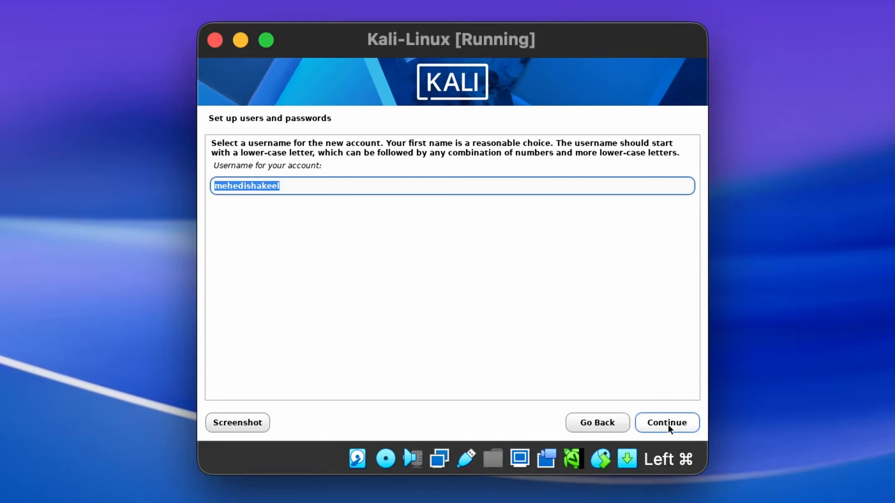
left_click(668, 425)
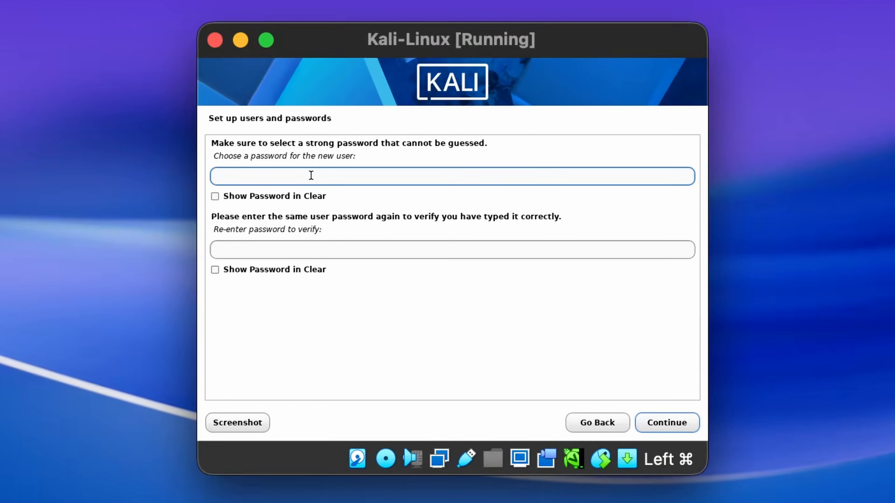
type("*******")
left_click(292, 253)
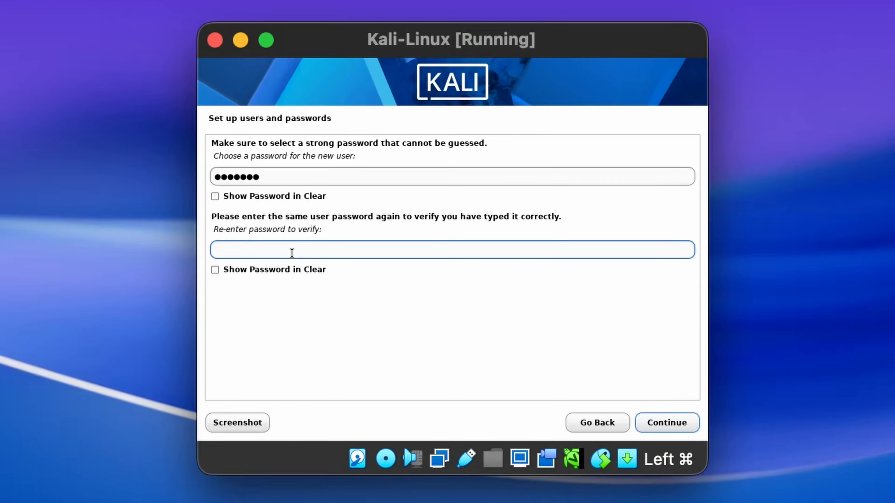
type("*******")
left_click(654, 421)
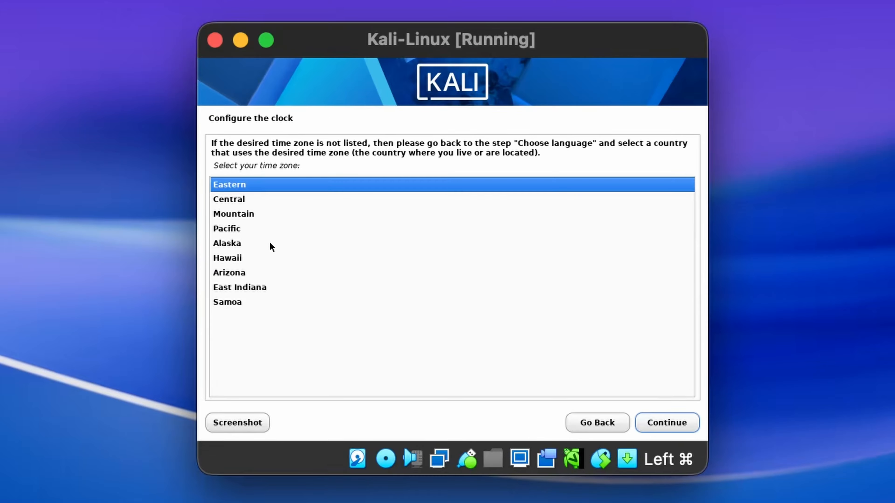
Step: Set the system clock's time zone to Pacific
left_click(243, 232)
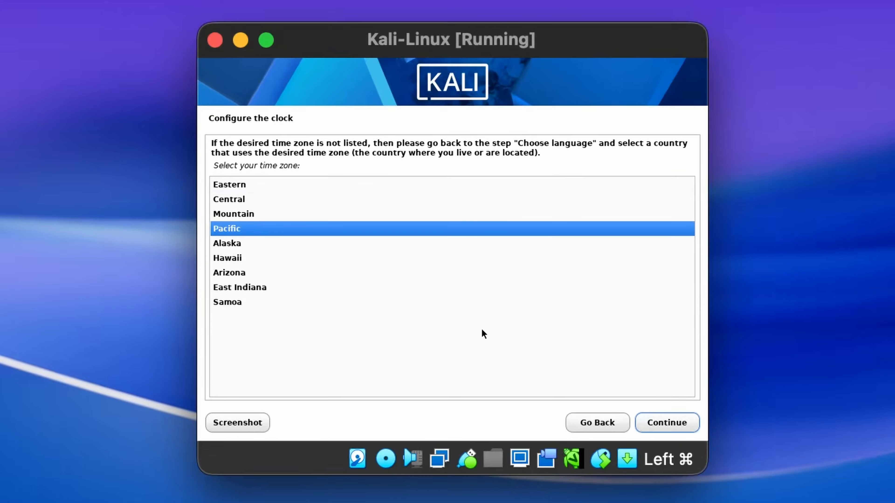
left_click(669, 423)
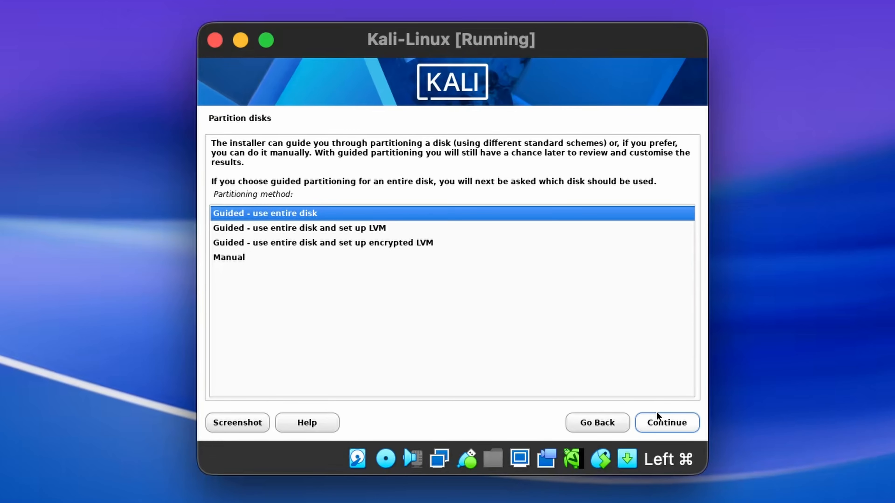
Step: Partition the entire disk with the guided method, keeping all files in one partition, and write the changes to disk
left_click(660, 420)
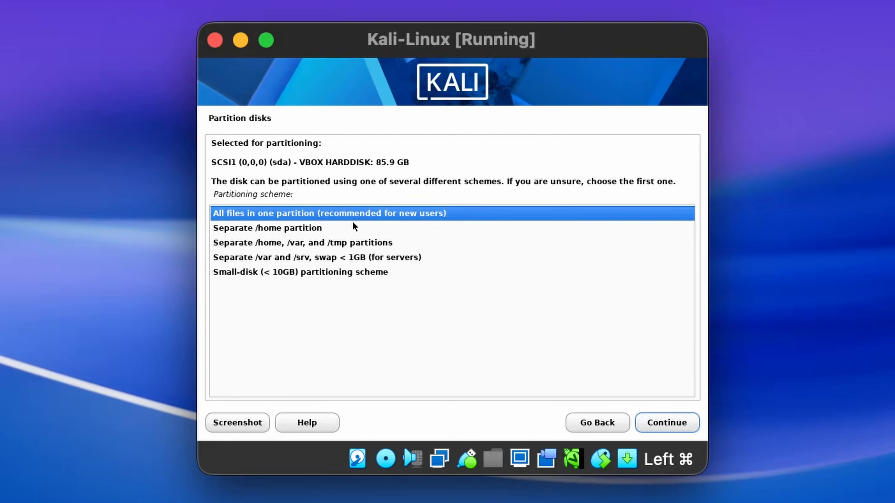
left_click(672, 425)
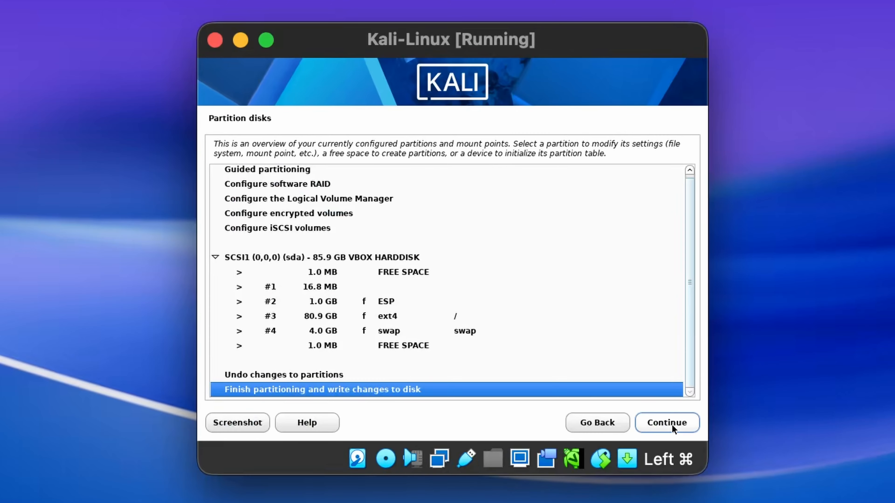
left_click(672, 425)
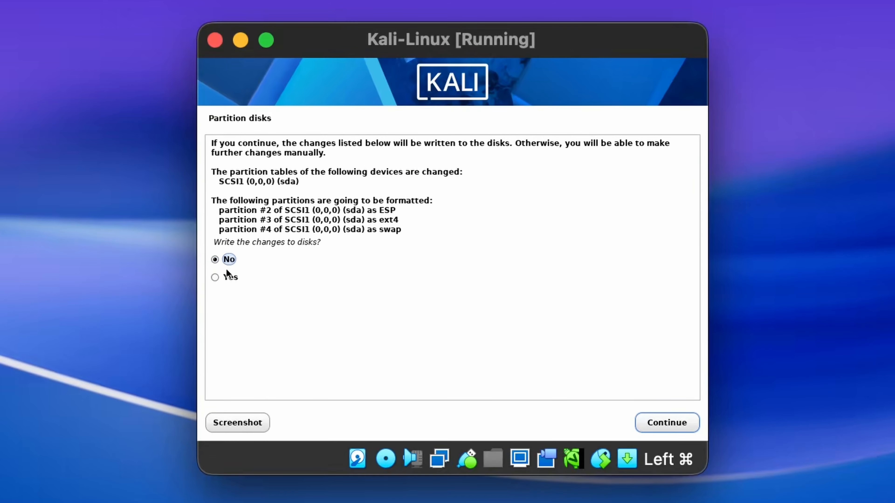
left_click(236, 278)
left_click(669, 422)
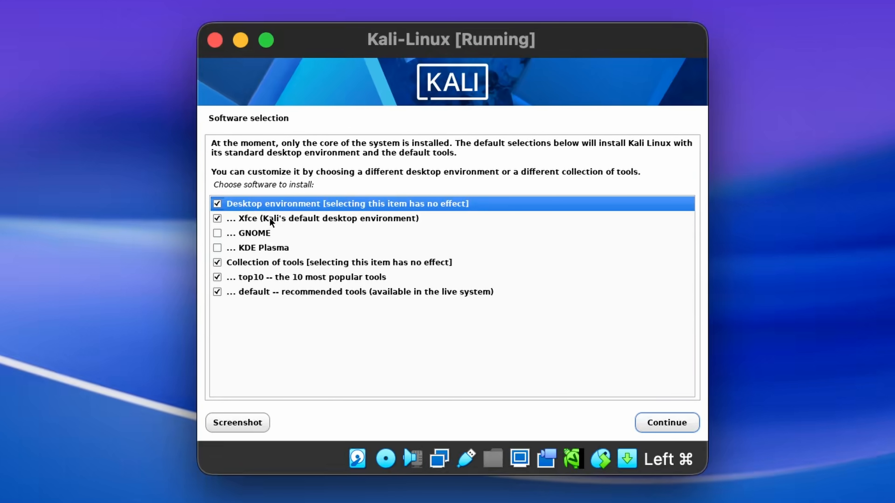
Step: Install the Xfce desktop with the top10 and default tool collections, and reboot to finish the installation
left_click(652, 422)
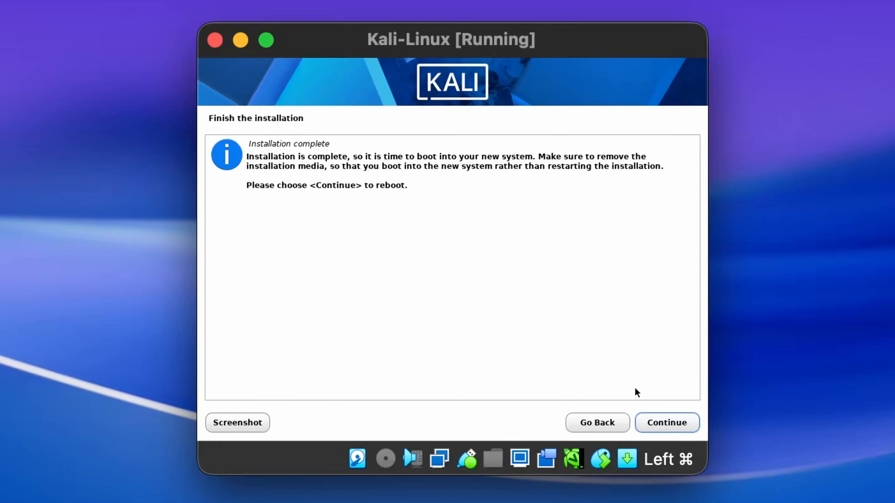
left_click(649, 422)
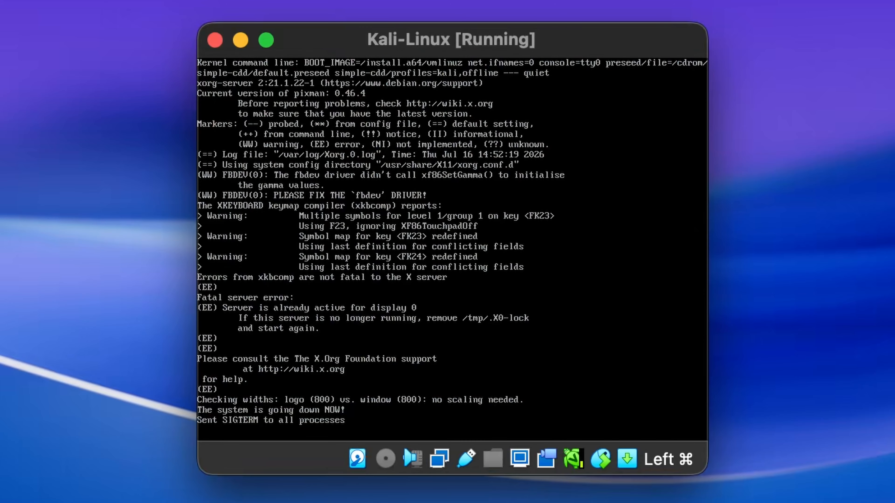